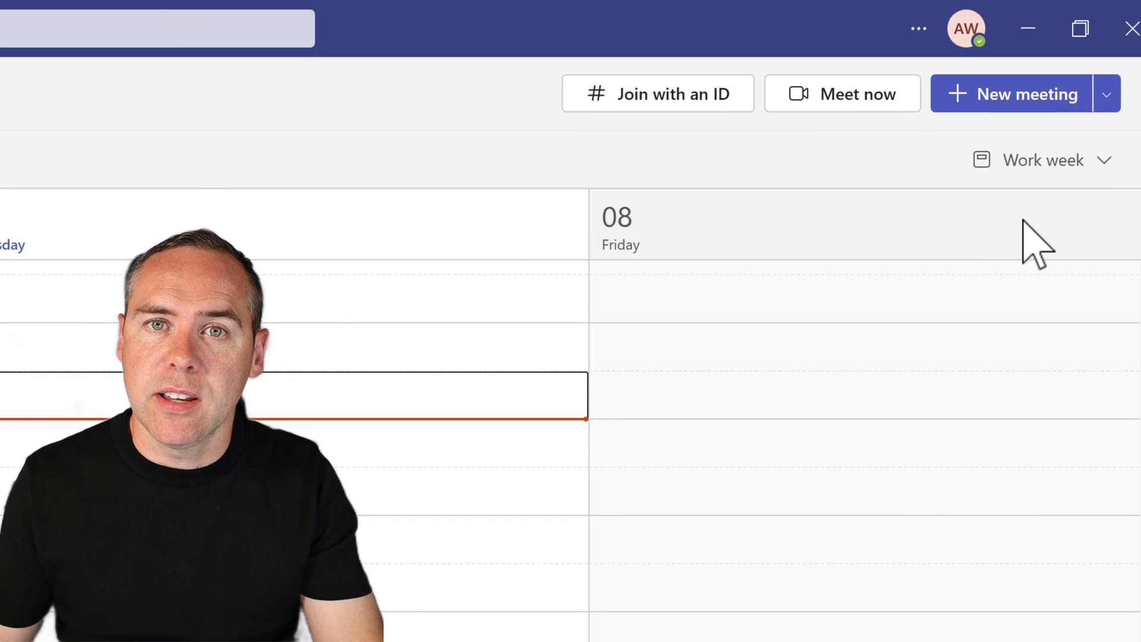
Schedule a new Catch-up meeting with Adele Vance on 9/7/2023 and enable Record automatically
{"action": "left_click", "coordinate": [1013, 94]}
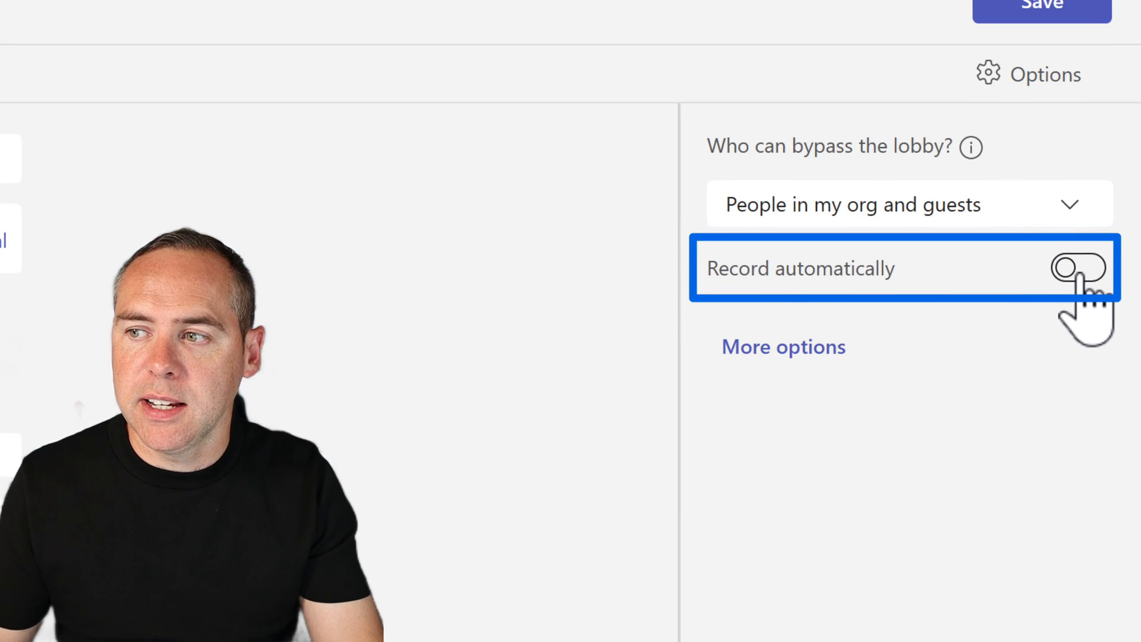
{"action": "left_click", "coordinate": [1081, 270]}
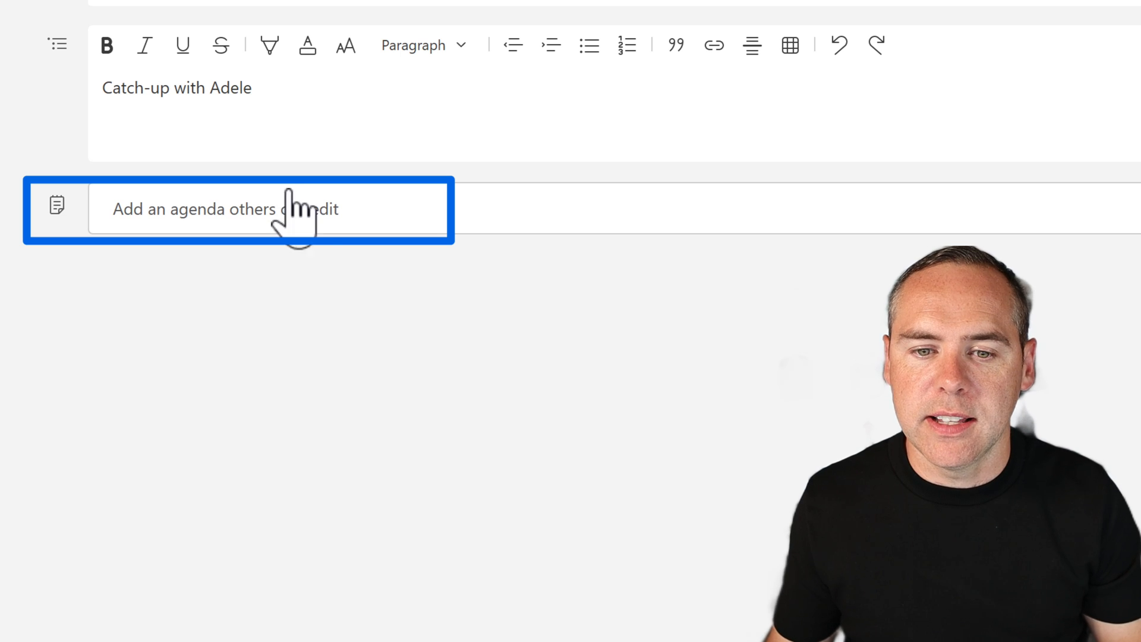
Add a shared Loop agenda component others can edit to the Catch-up meeting
{"action": "left_click", "coordinate": [277, 209]}
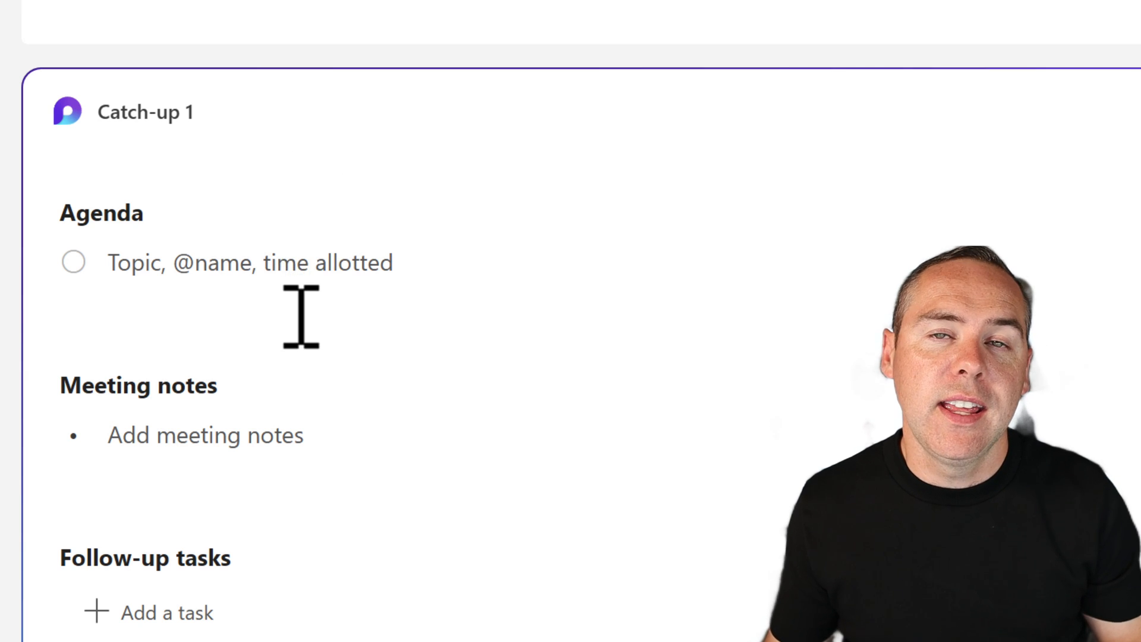
{"action": "scroll", "coordinate": [301, 319], "scroll_direction": "down", "scroll_amount": 1}
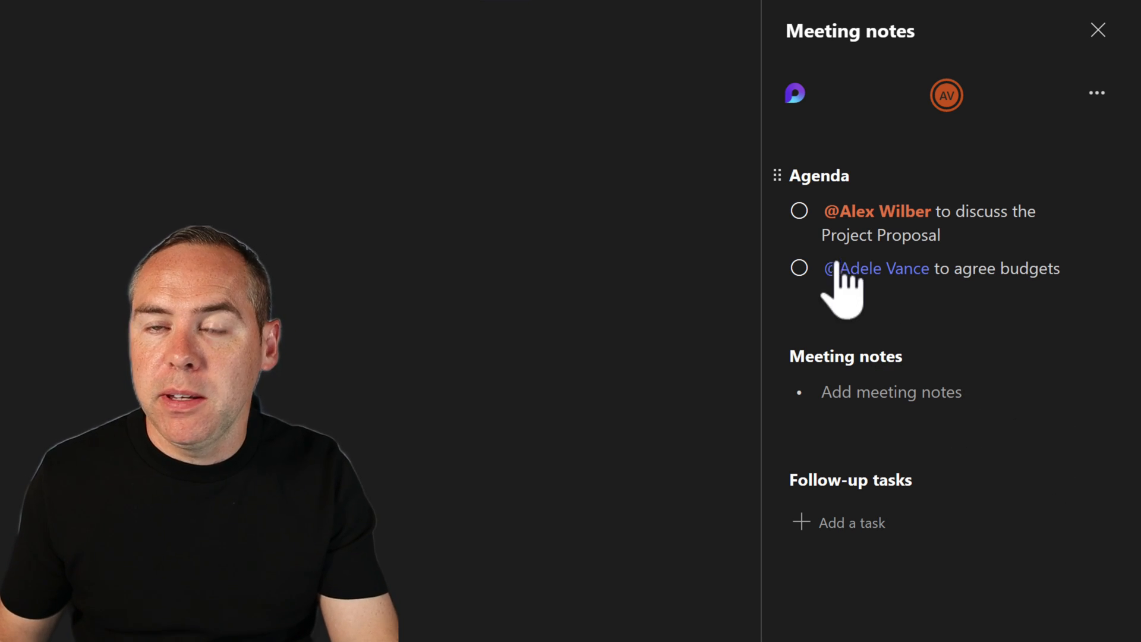
Tick Alex Wilber's agenda item done and add a Review Budgets follow-up task for Adele Vance due Sep 14
{"action": "left_click", "coordinate": [799, 211]}
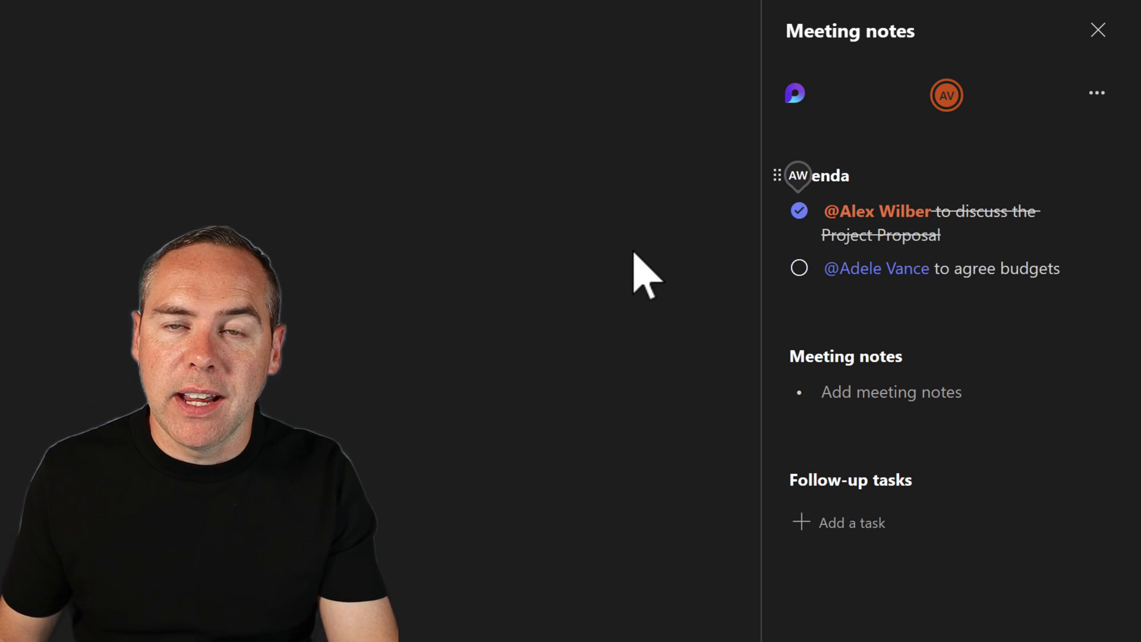
{"action": "left_click", "coordinate": [847, 523]}
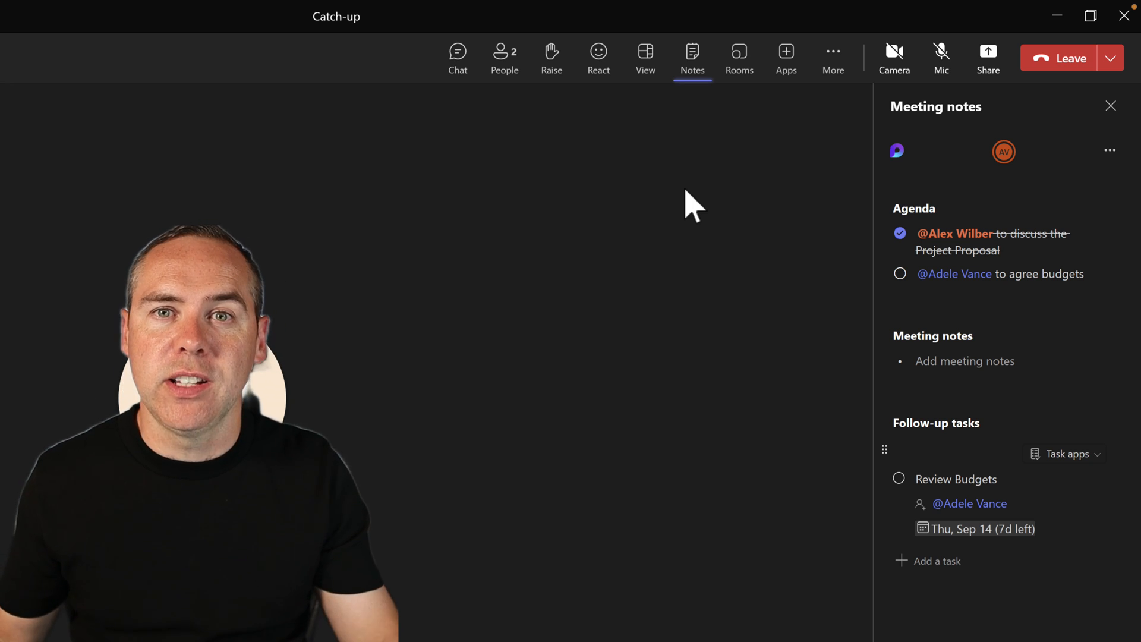
Choose the Standout presenter mode from the meeting's share options
{"action": "left_click", "coordinate": [988, 58]}
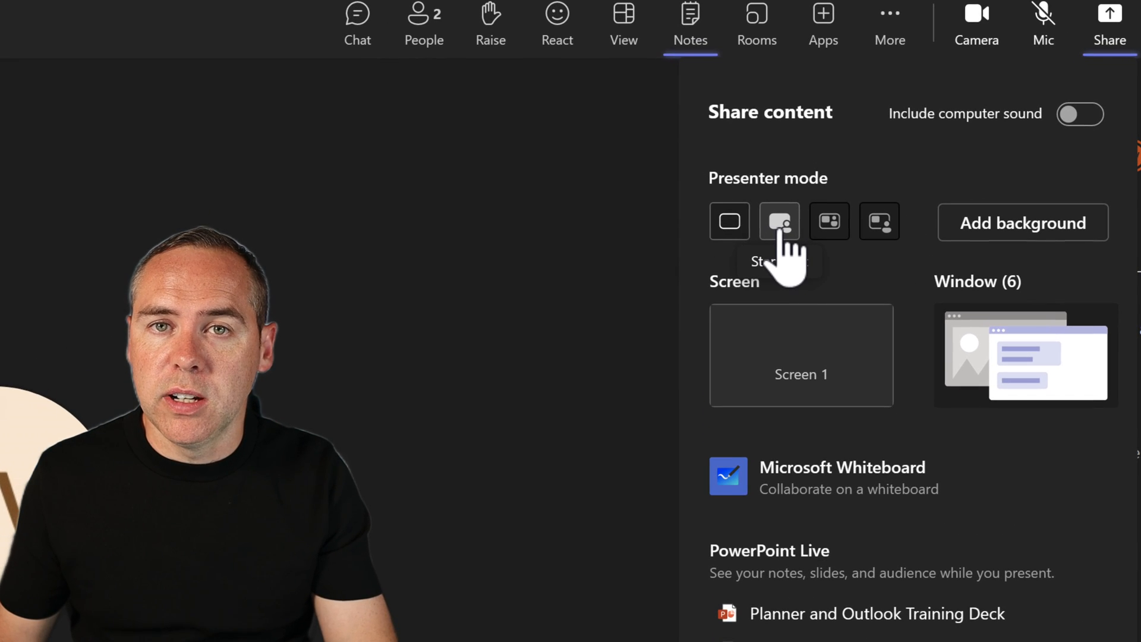
{"action": "left_click", "coordinate": [780, 222]}
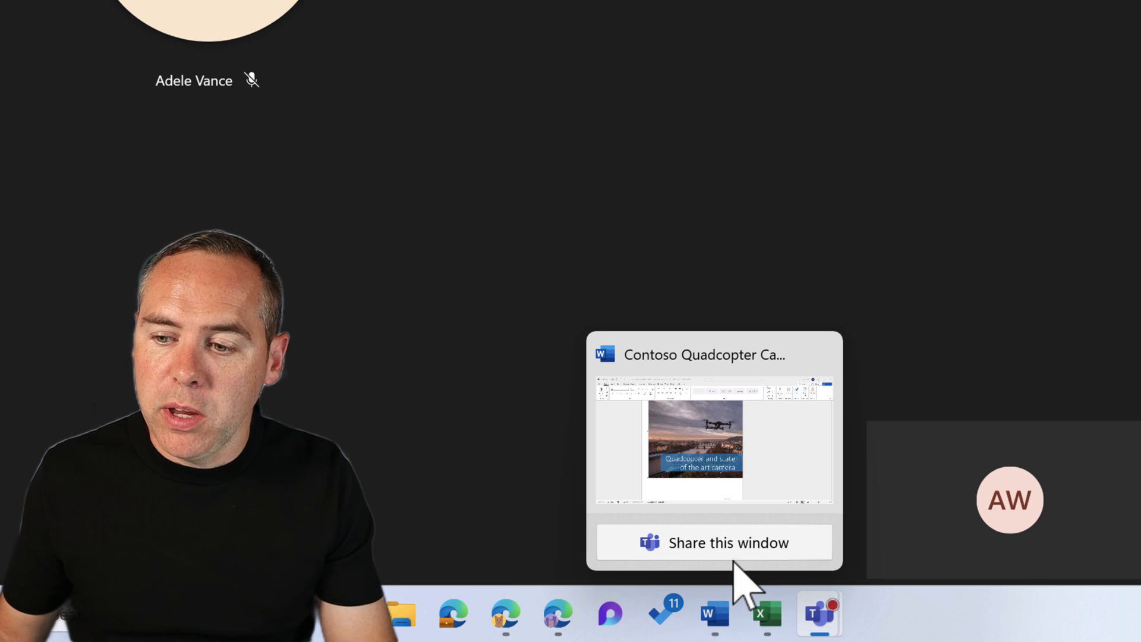
Share the Contoso Quadcopter Camera Word window into the meeting
{"action": "left_click", "coordinate": [729, 542]}
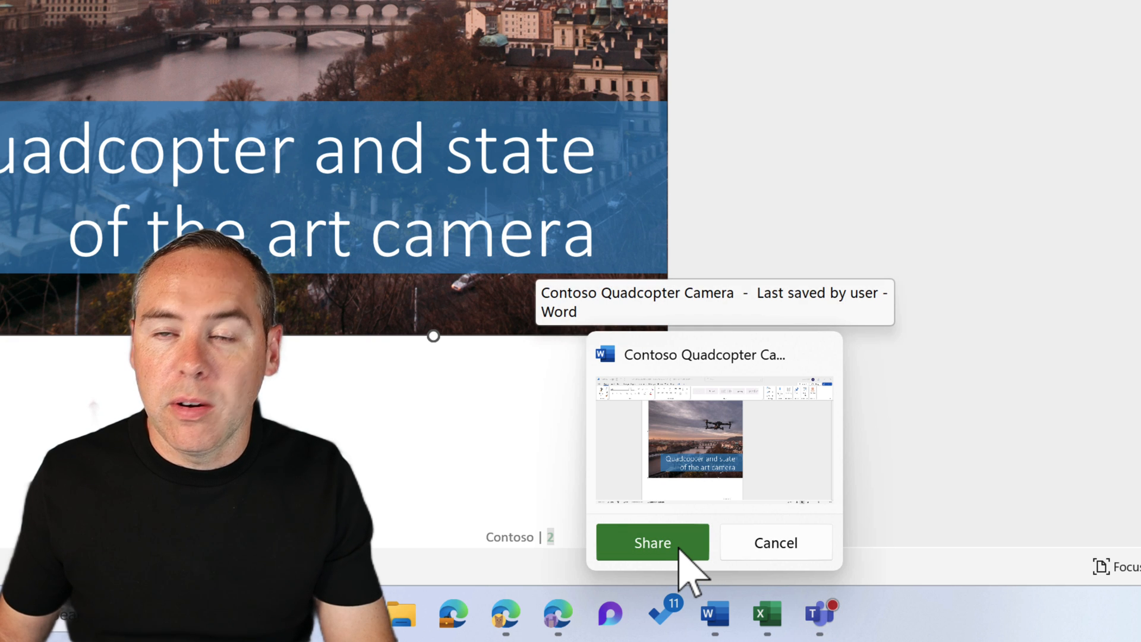
{"action": "left_click", "coordinate": [653, 542]}
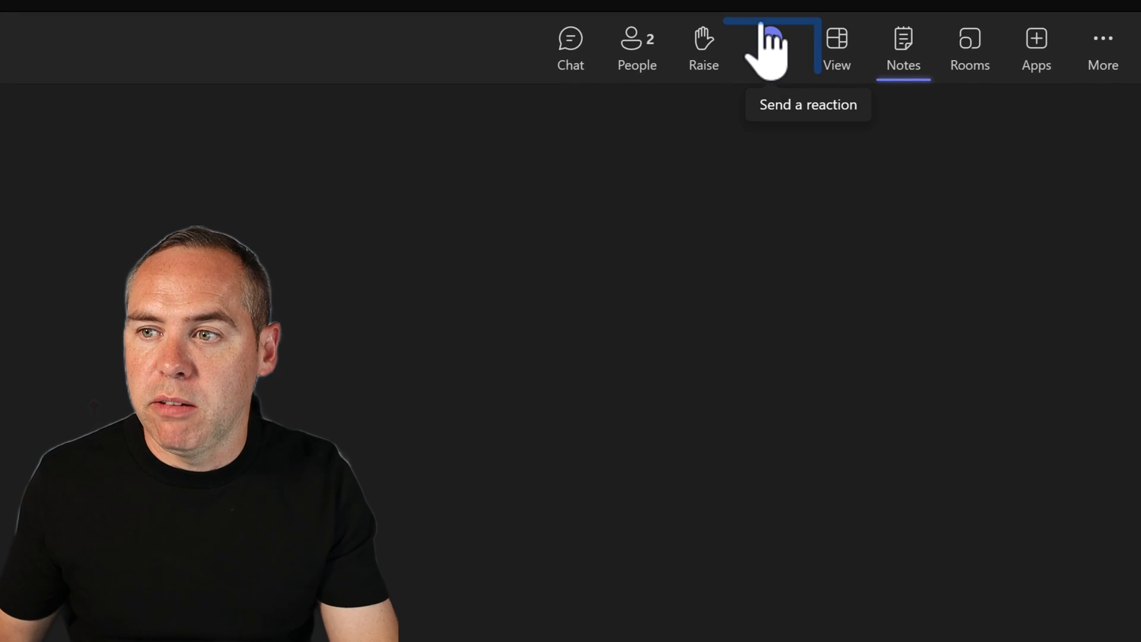
Send a thumbs-up reaction in the meeting
{"action": "left_click", "coordinate": [770, 43]}
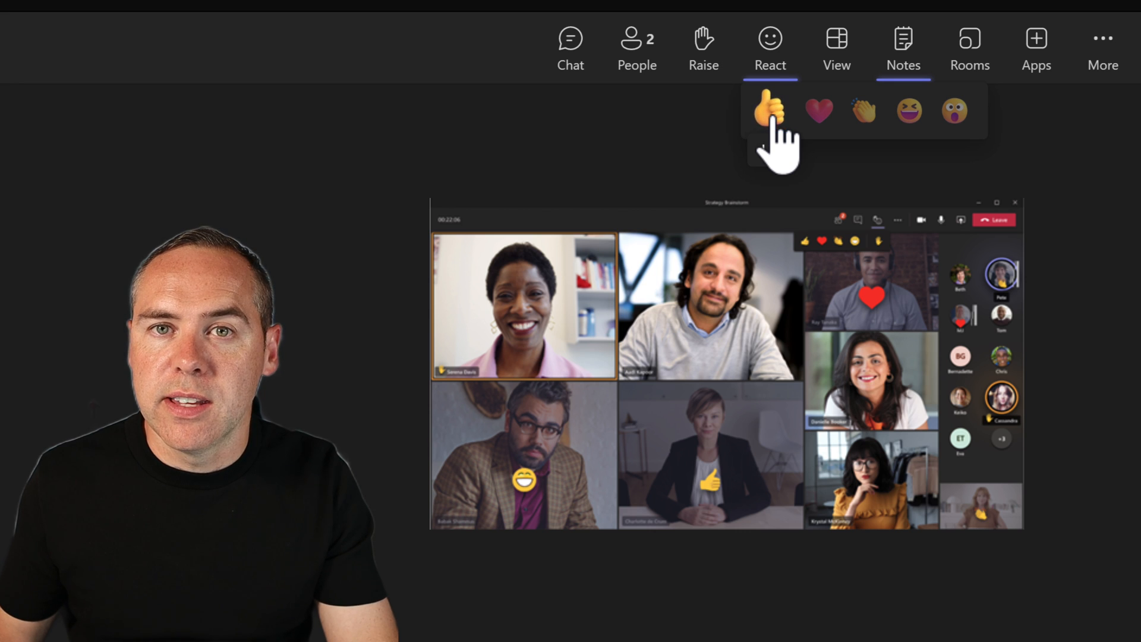
{"action": "left_click", "coordinate": [775, 111]}
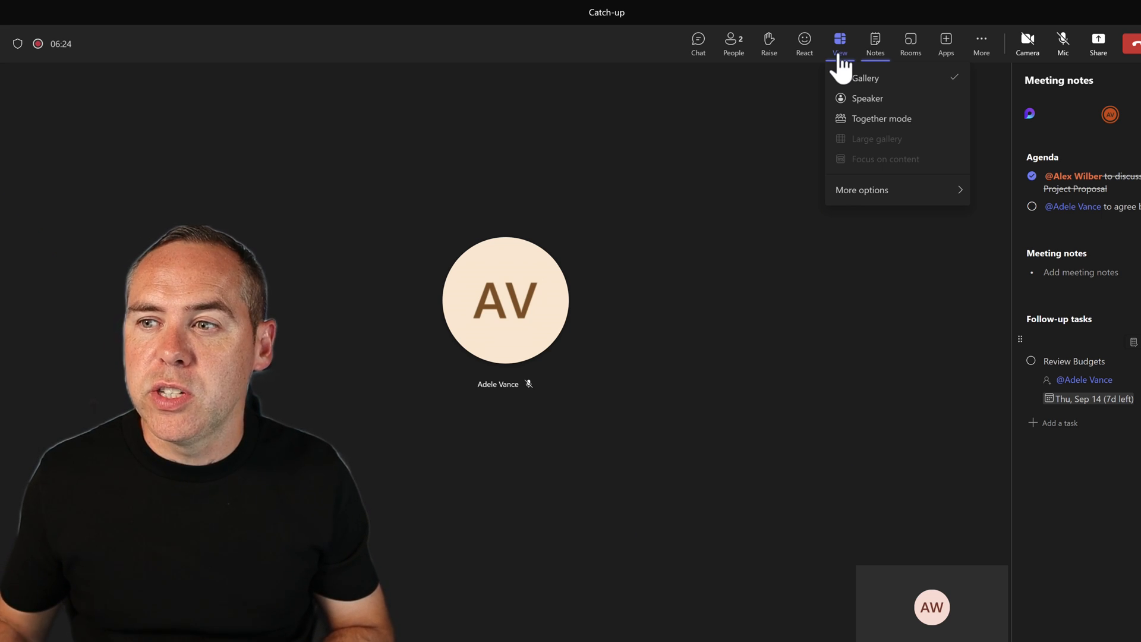
{"action": "left_click", "coordinate": [857, 107]}
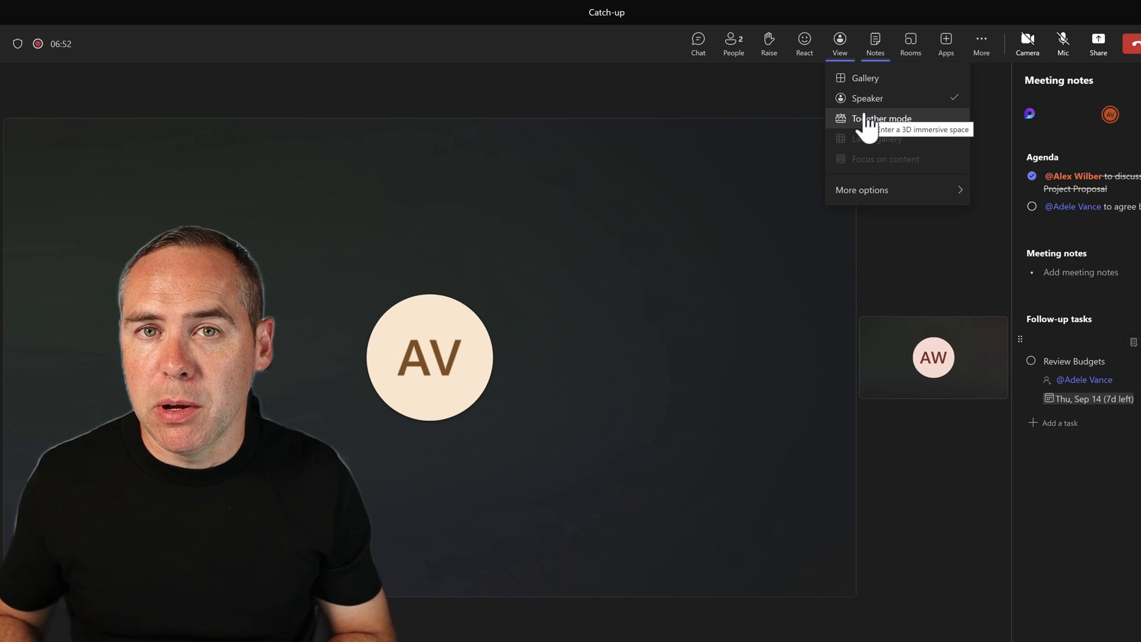
{"action": "left_click", "coordinate": [868, 118]}
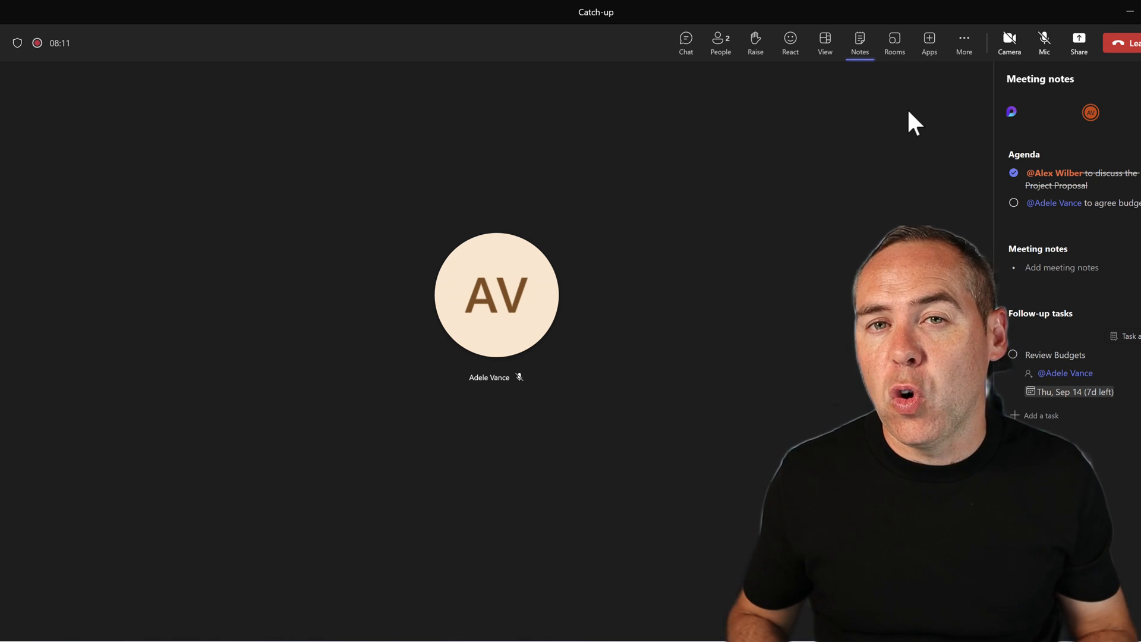
Present the Ad Goals for QT Series deck via PowerPoint Live
{"action": "left_click", "coordinate": [1002, 63]}
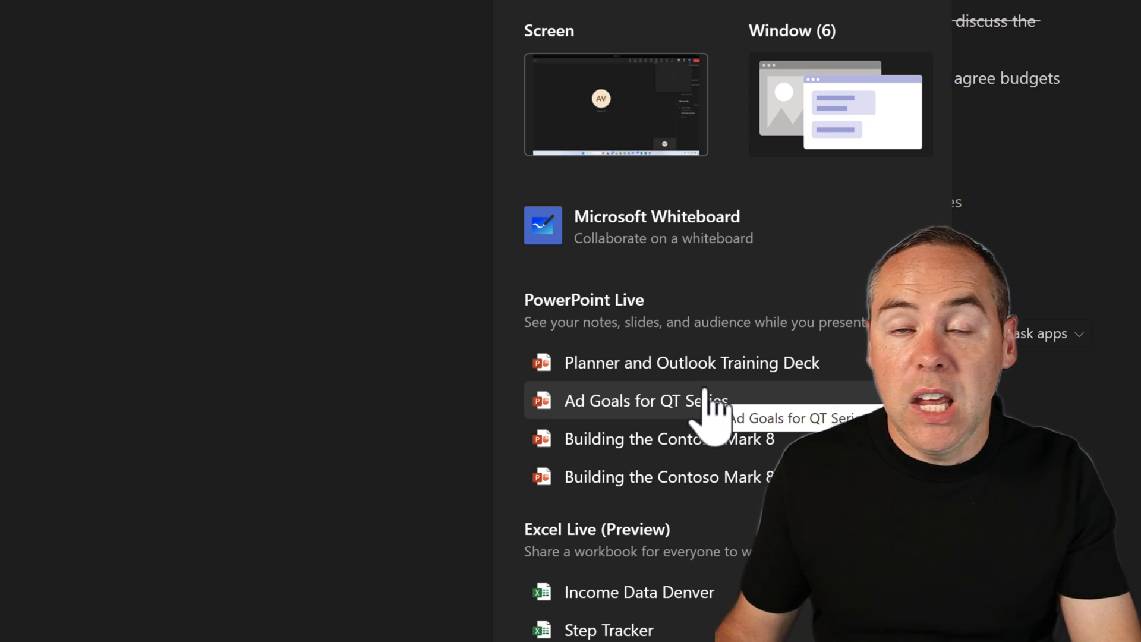
{"action": "scroll", "coordinate": [714, 406], "scroll_direction": "down", "scroll_amount": 3}
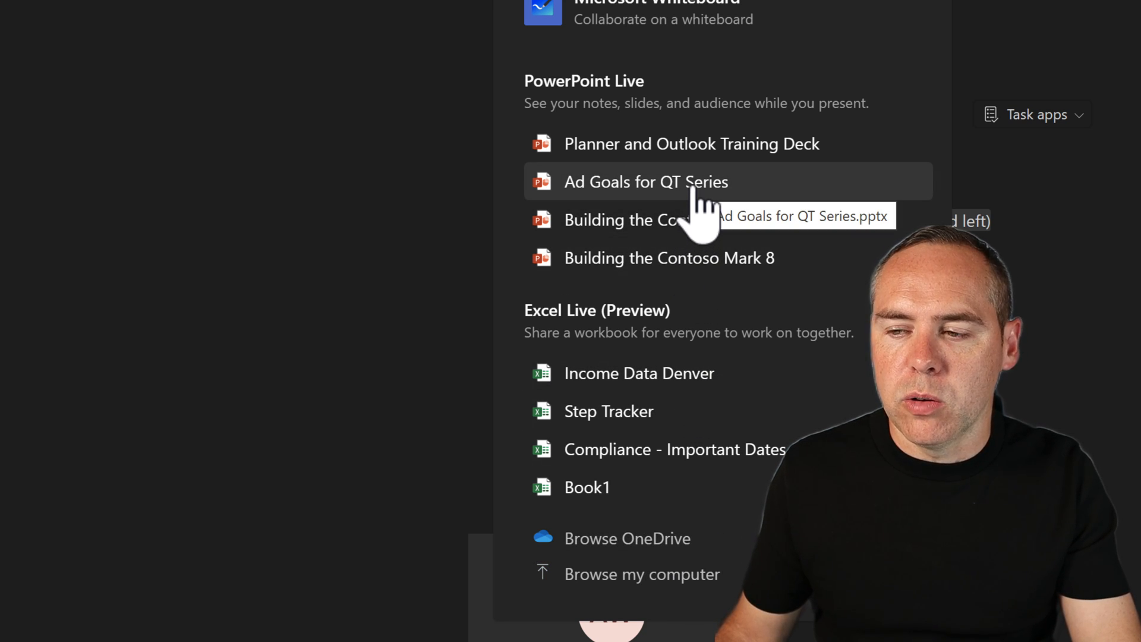
{"action": "left_click", "coordinate": [647, 182]}
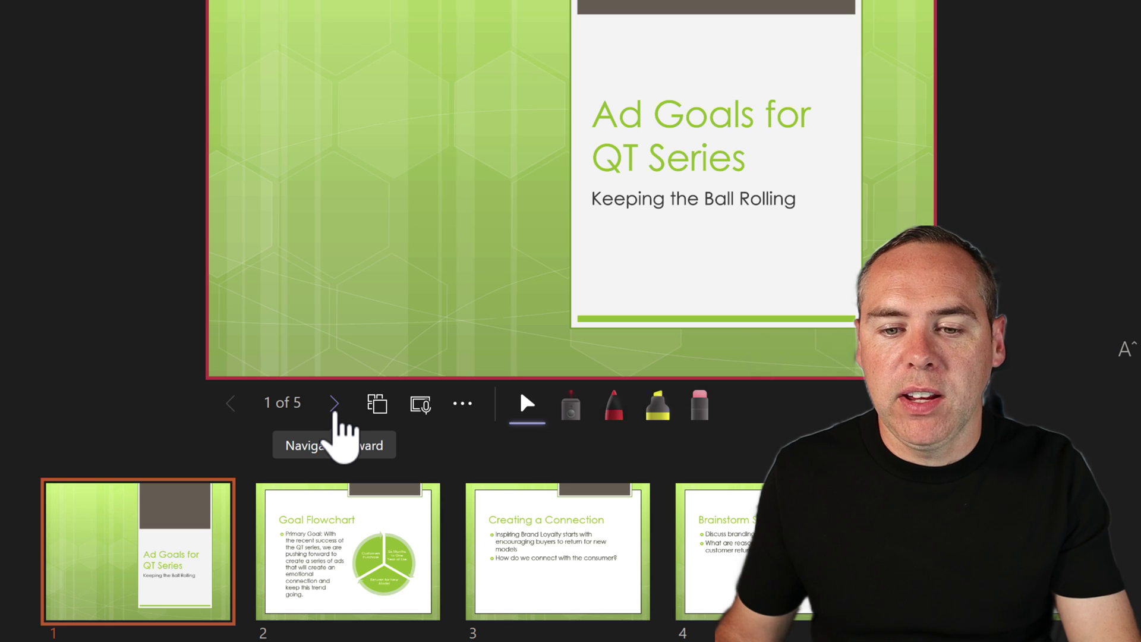
Advance to slide 2, point with the laser, then highlight 'connection and keep this' in yellow
{"action": "left_click", "coordinate": [335, 404]}
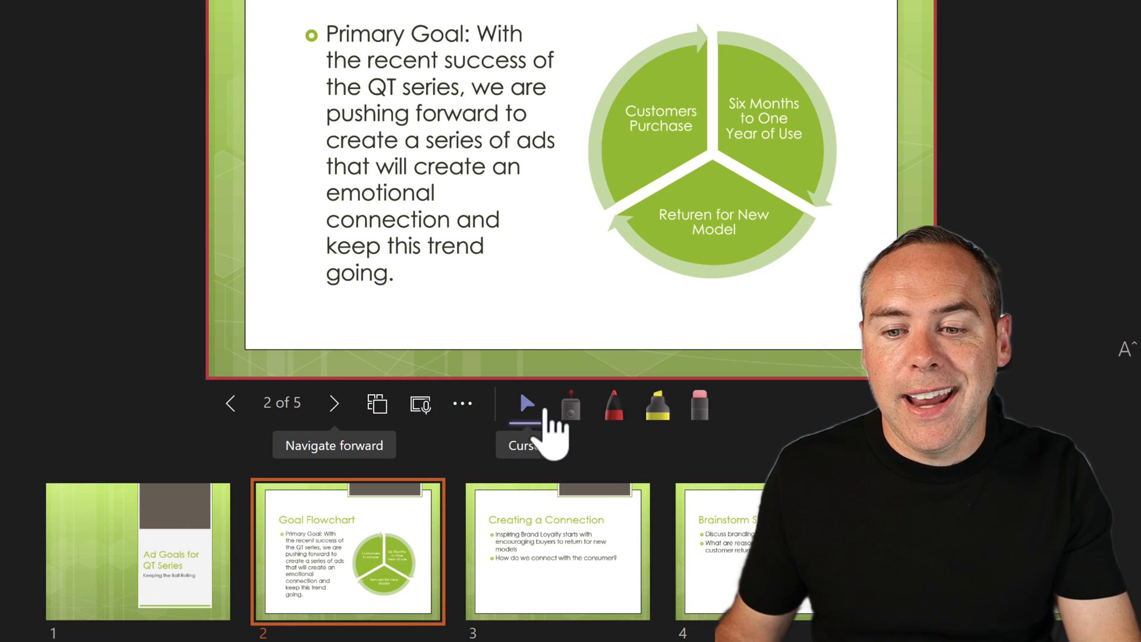
{"action": "left_click", "coordinate": [571, 406]}
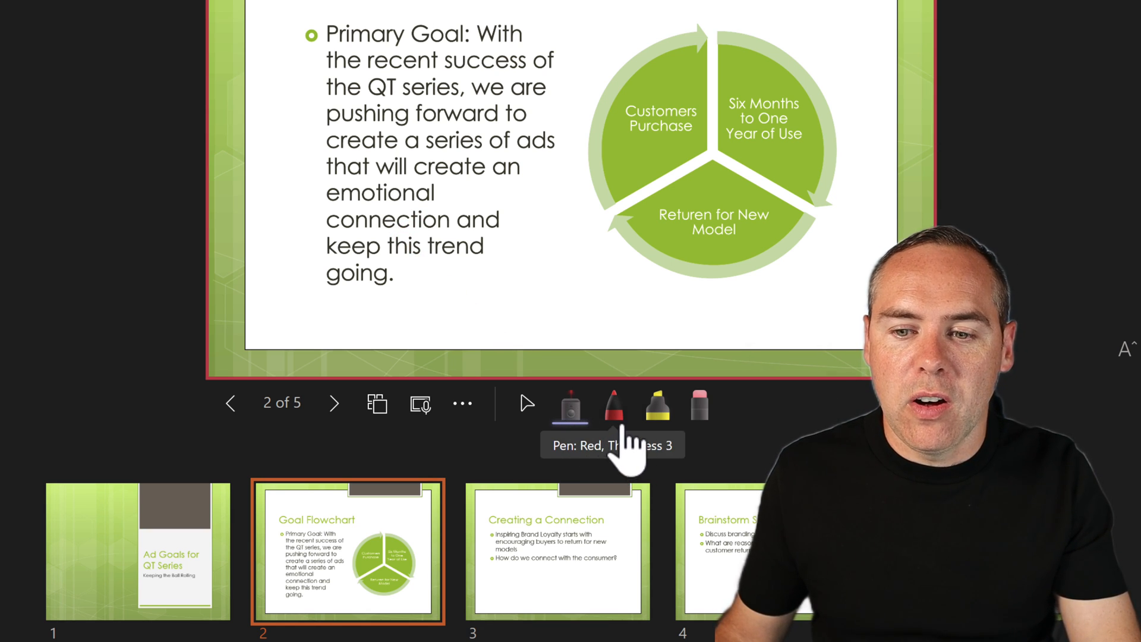
{"action": "left_click", "coordinate": [657, 406]}
{"action": "left_click_drag", "start_coordinate": [339, 259], "coordinate": [430, 277]}
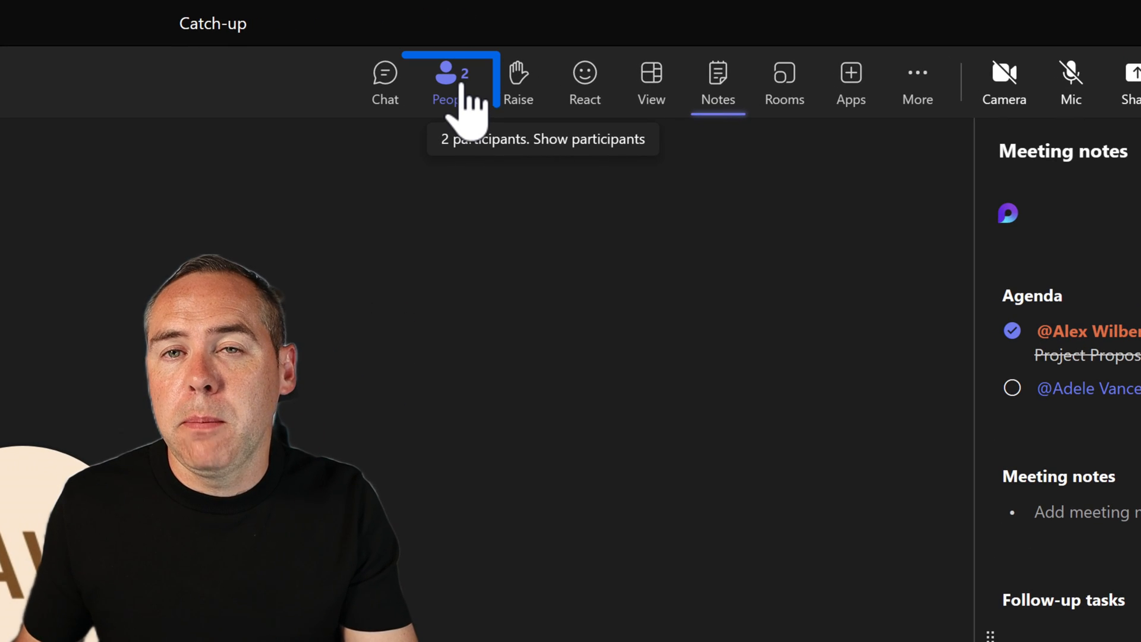
Show the meeting participants list to search for a colleague not in the meeting
{"action": "left_click", "coordinate": [470, 97]}
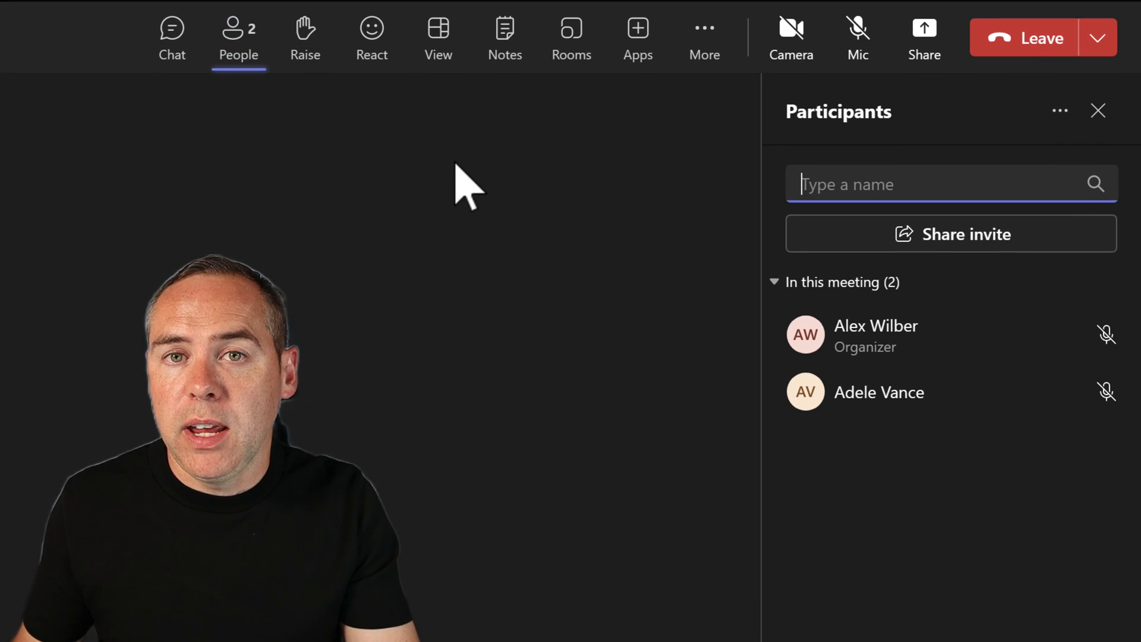
{"action": "type", "text": "nest"}
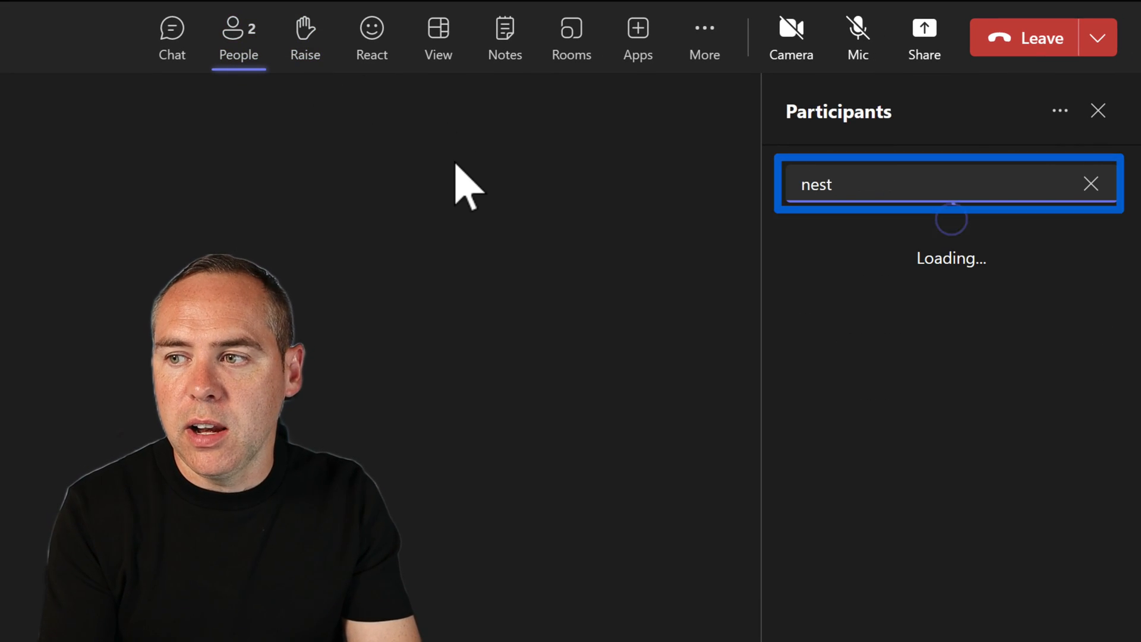
{"action": "type", "text": "or"}
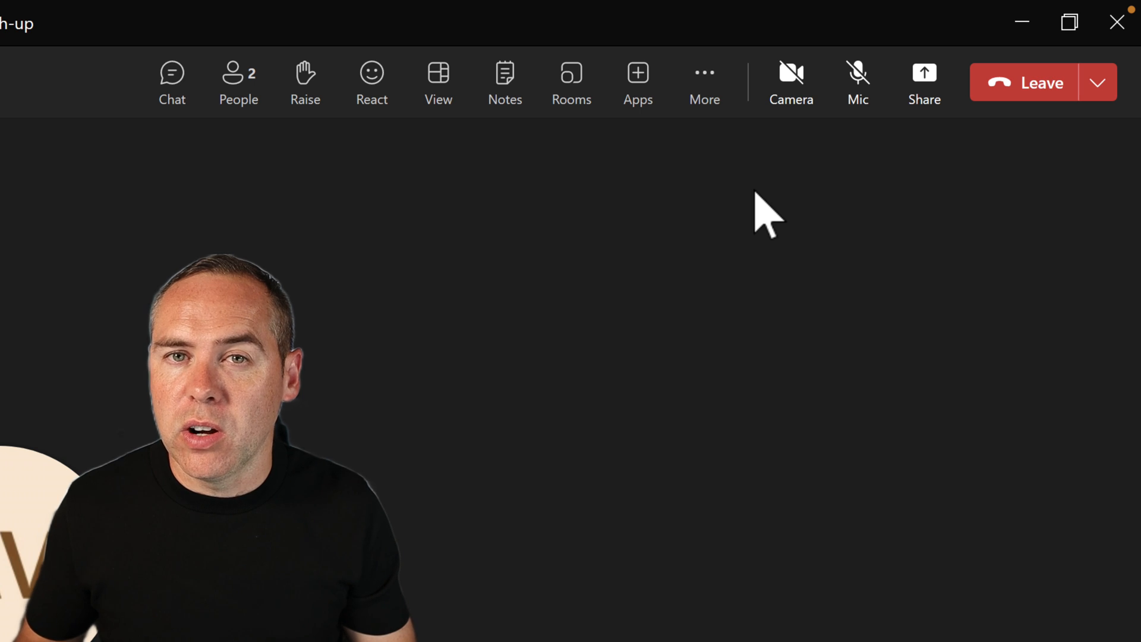
End the Catch-up meeting for all participants from the Leave dropdown
{"action": "left_click", "coordinate": [1099, 85]}
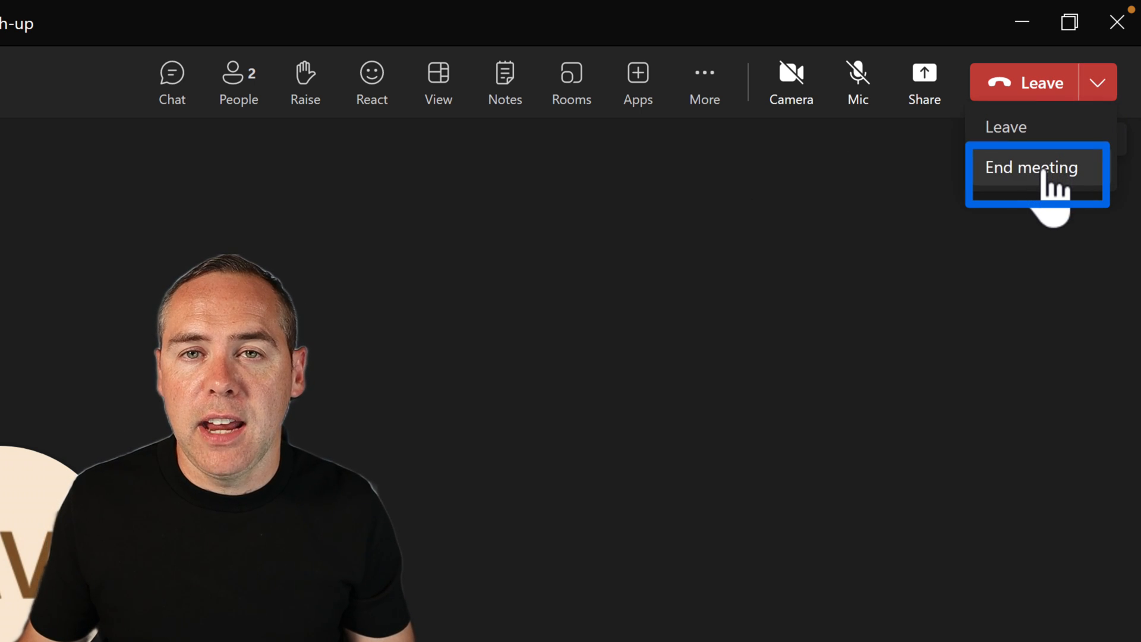
{"action": "left_click", "coordinate": [1032, 167]}
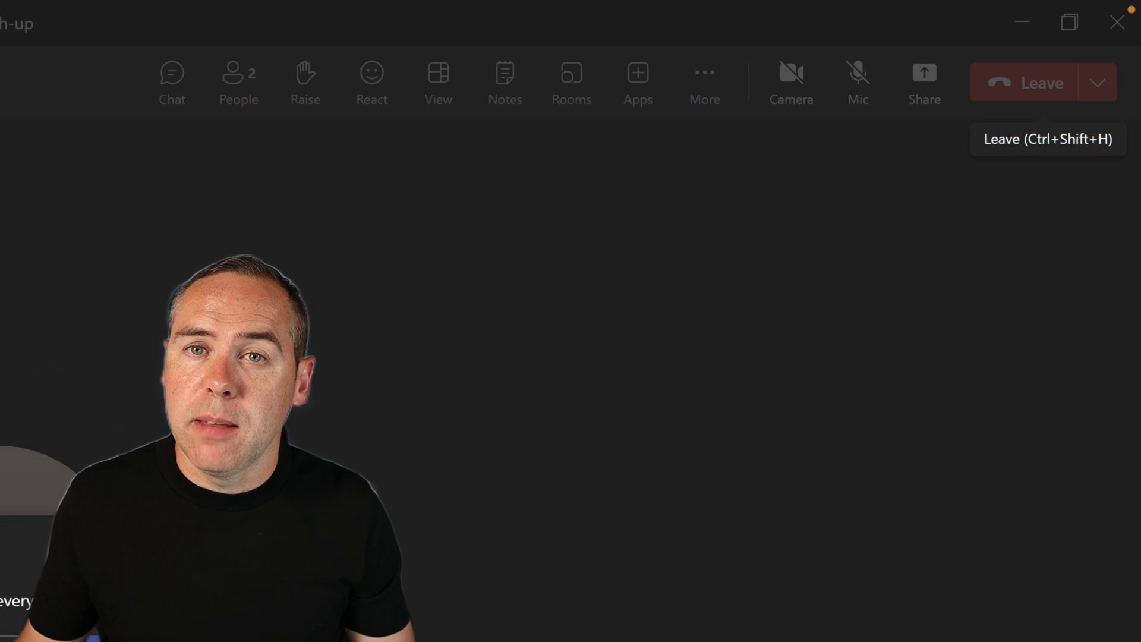